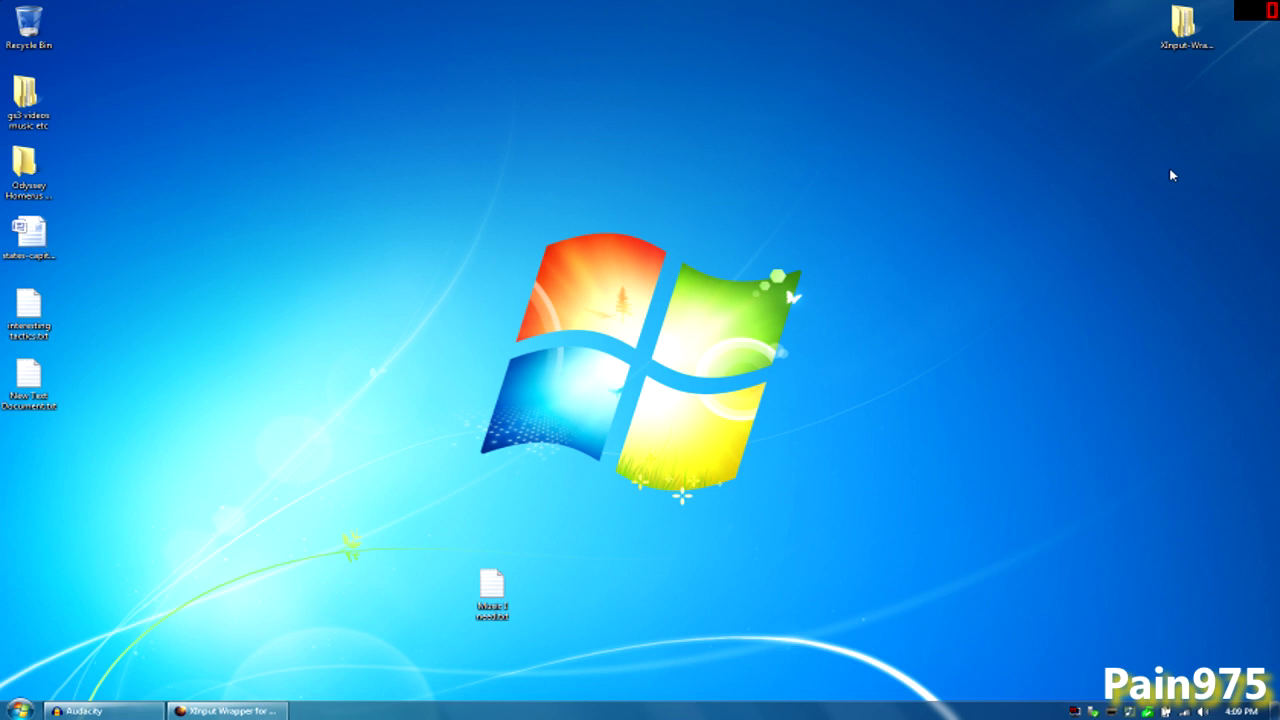
Step: Bring back the XInput wrapper forum thread and scroll through it
mouse_move(242, 715)
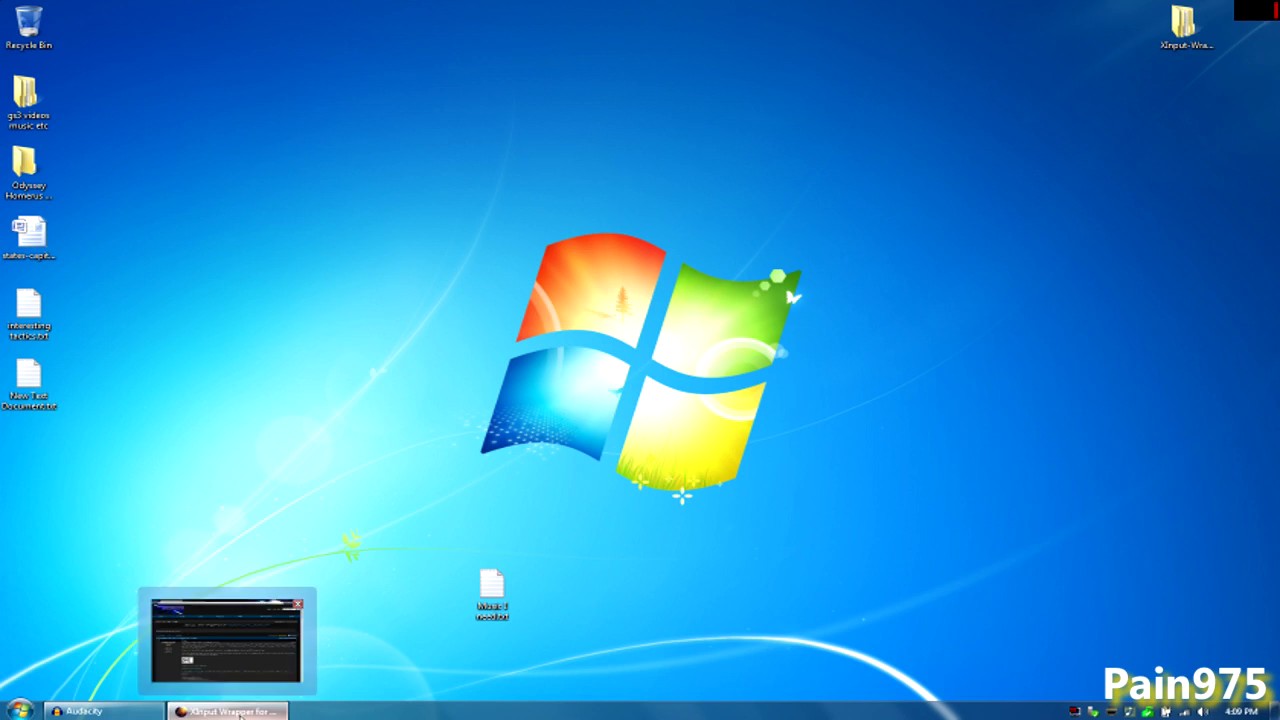
left_click(242, 715)
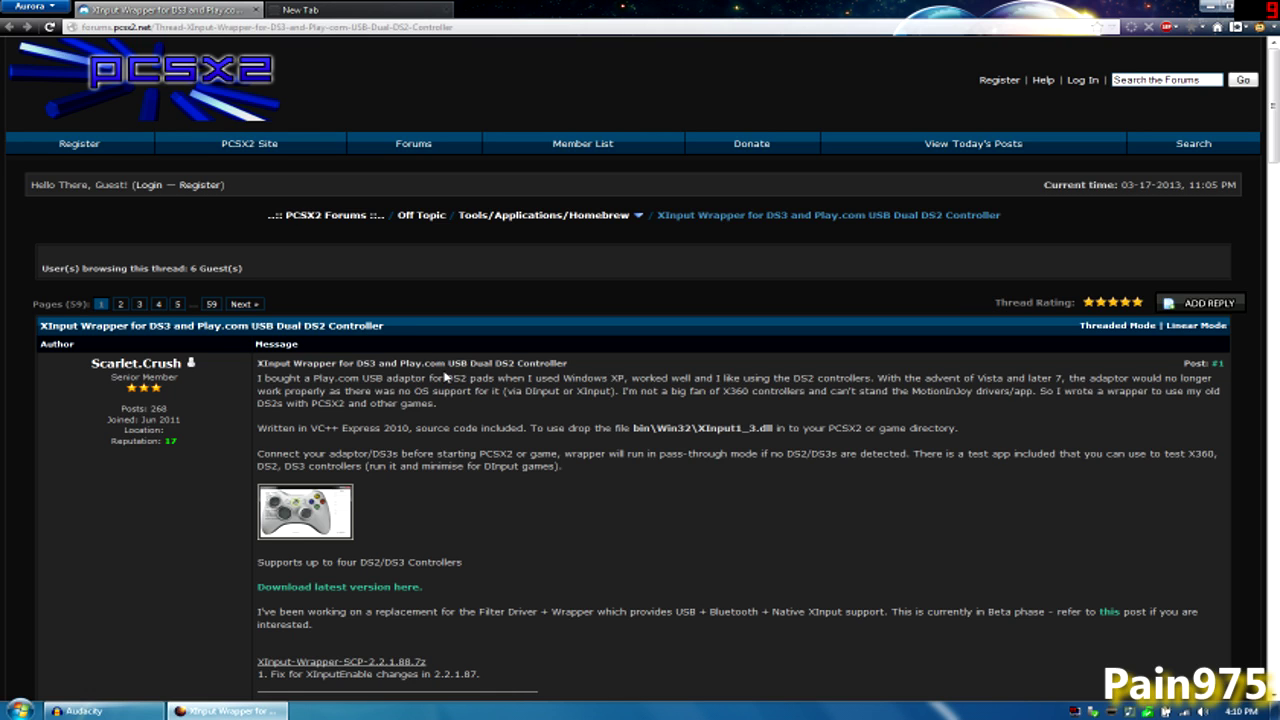
scroll(517, 379, "down", 4)
scroll(541, 343, "up", 2)
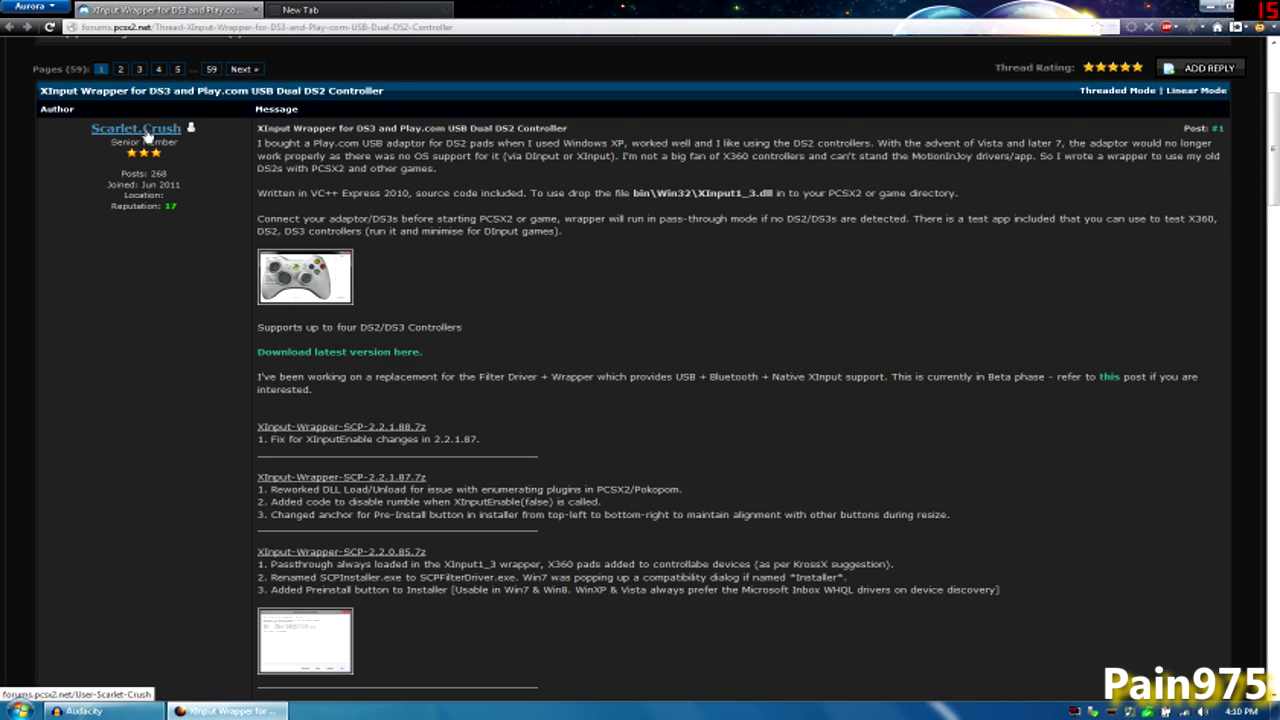
scroll(420, 228, "down", 5)
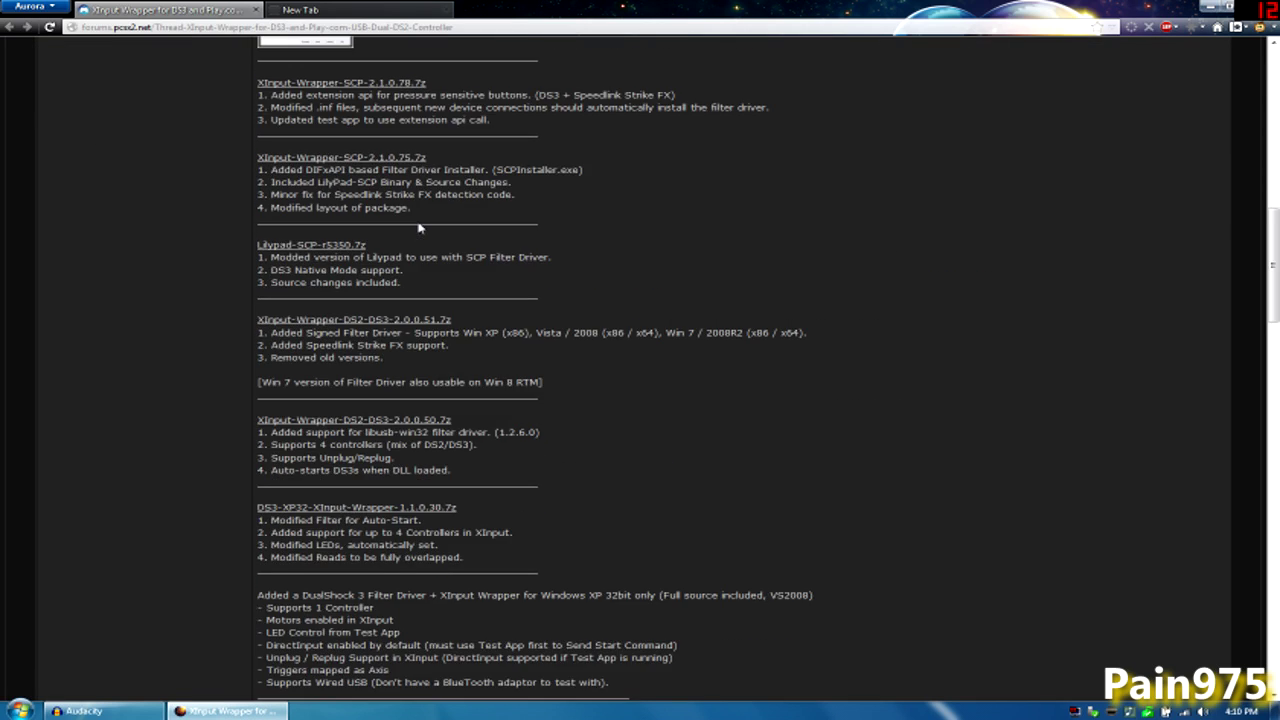
scroll(419, 228, "down", 8)
scroll(430, 224, "up", 6)
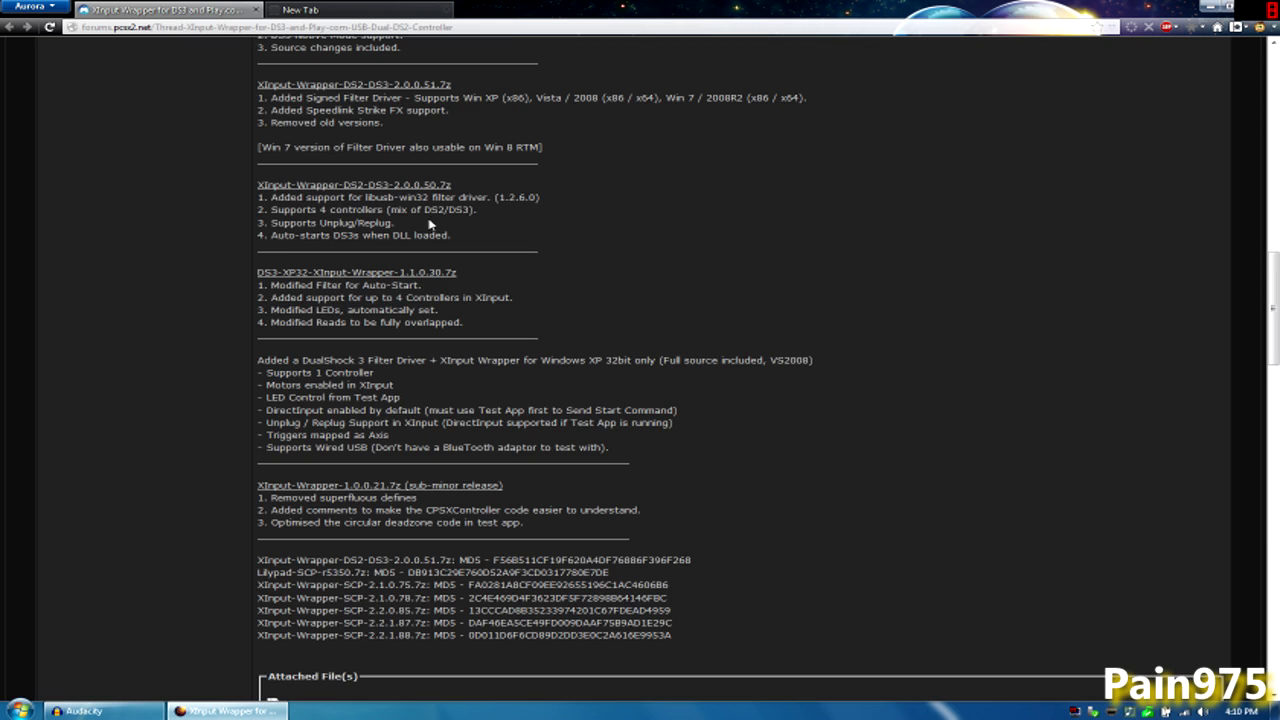
scroll(430, 224, "up", 3)
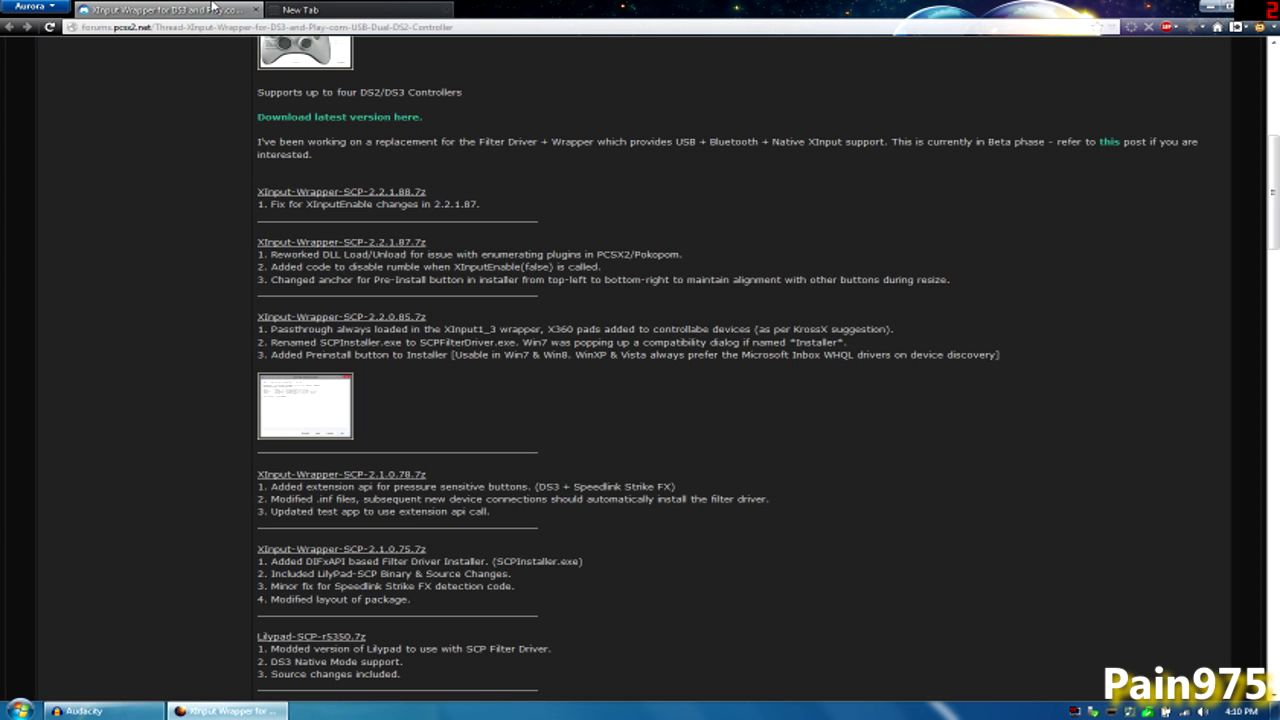
scroll(424, 167, "up", 5)
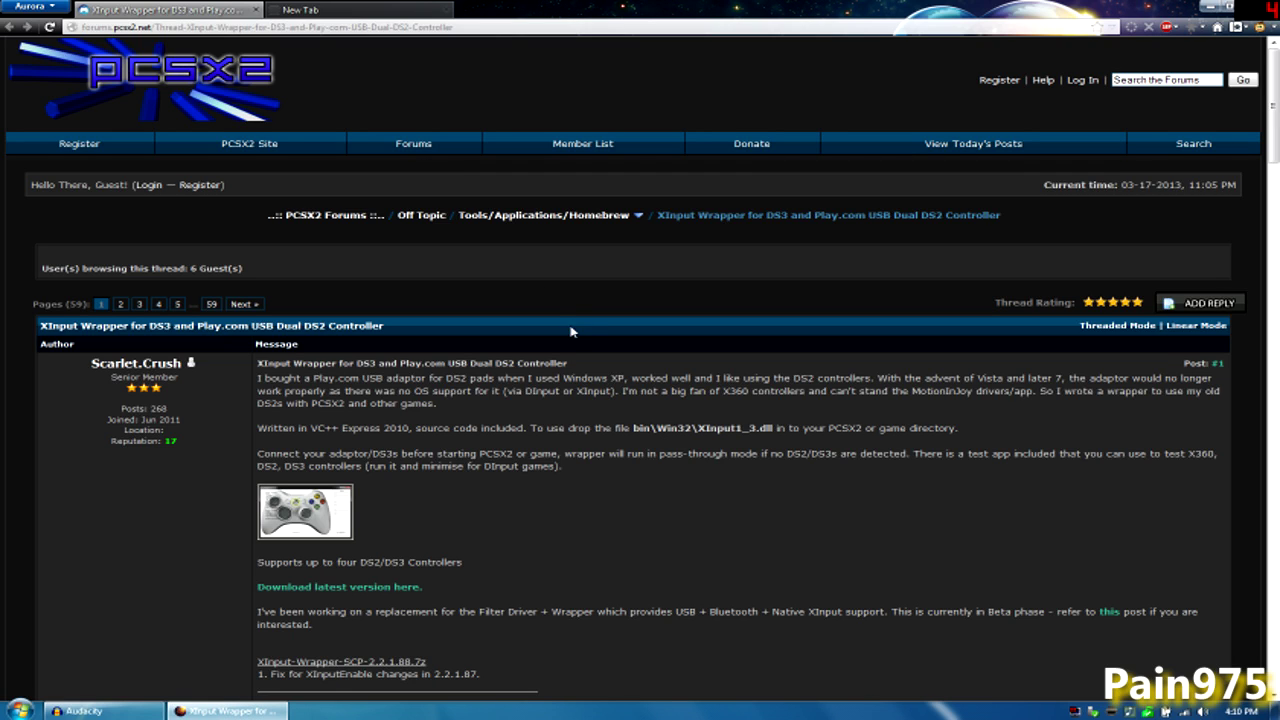
scroll(544, 350, "down", 1)
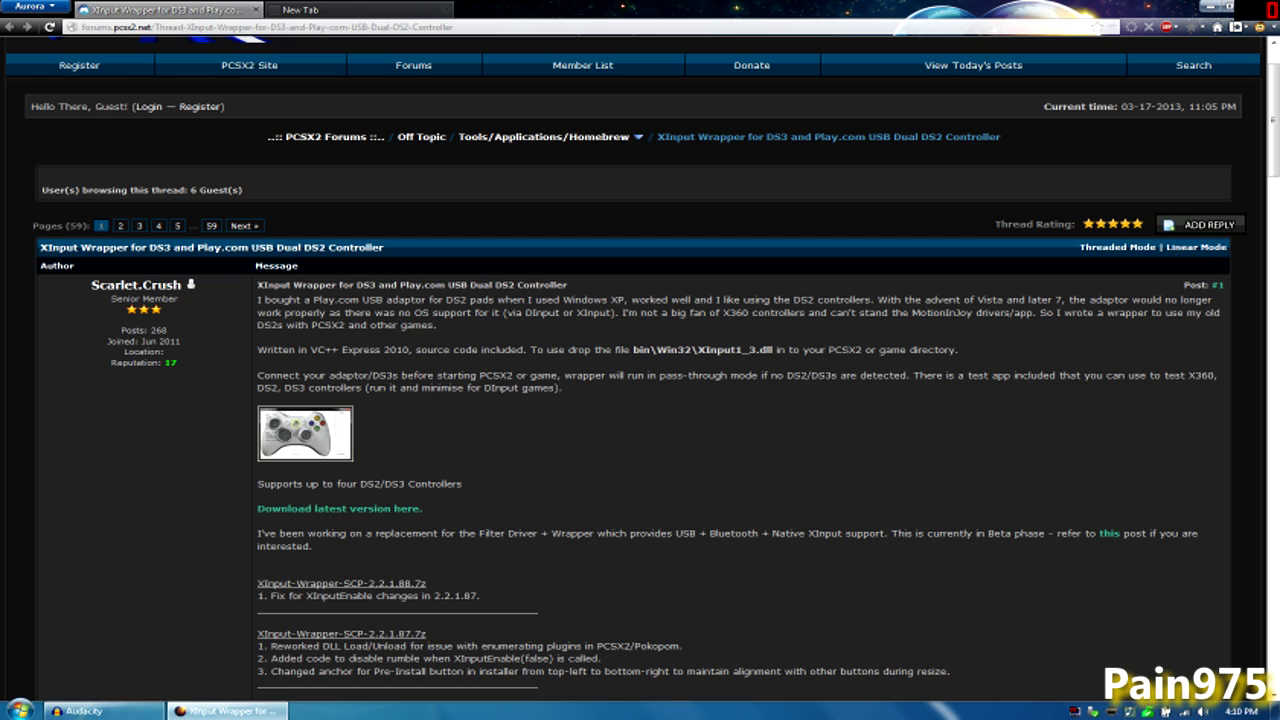
scroll(545, 352, "up", 2)
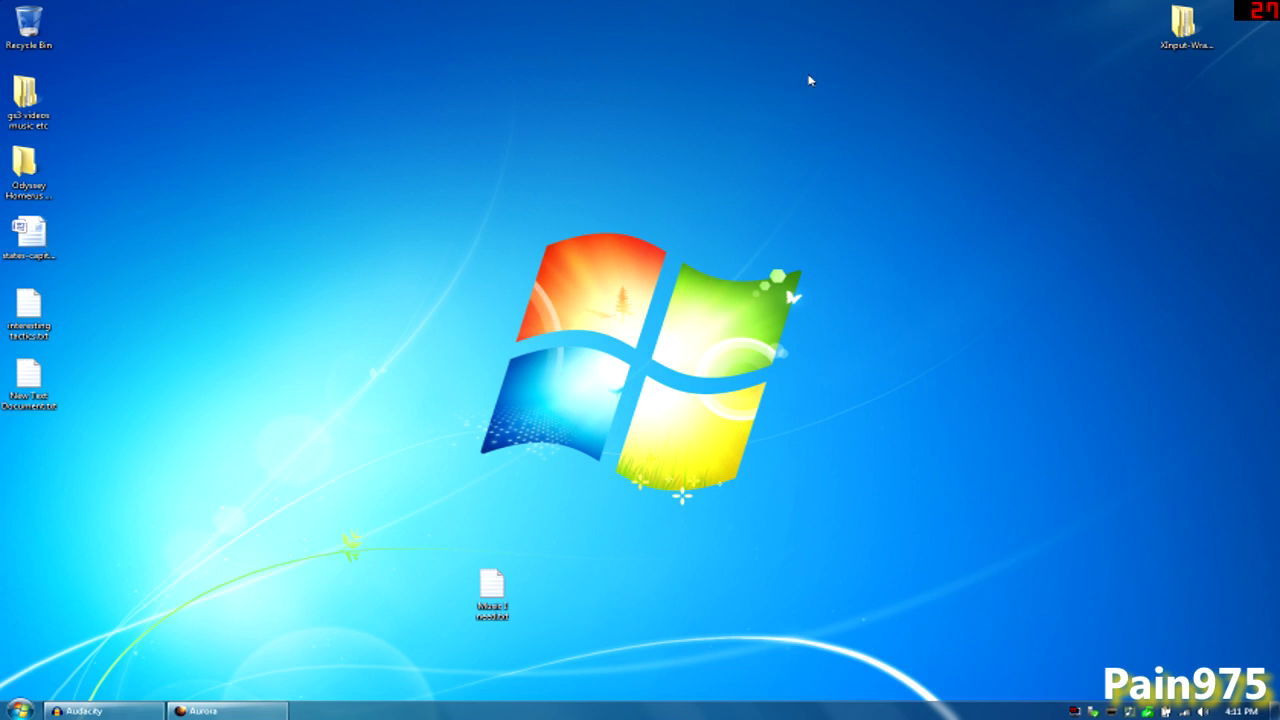
Step: Move the XInput-Wrapper folder toward the centre and close the DS3 Controller installed notice
left_click_drag(1165, 28, 755, 172)
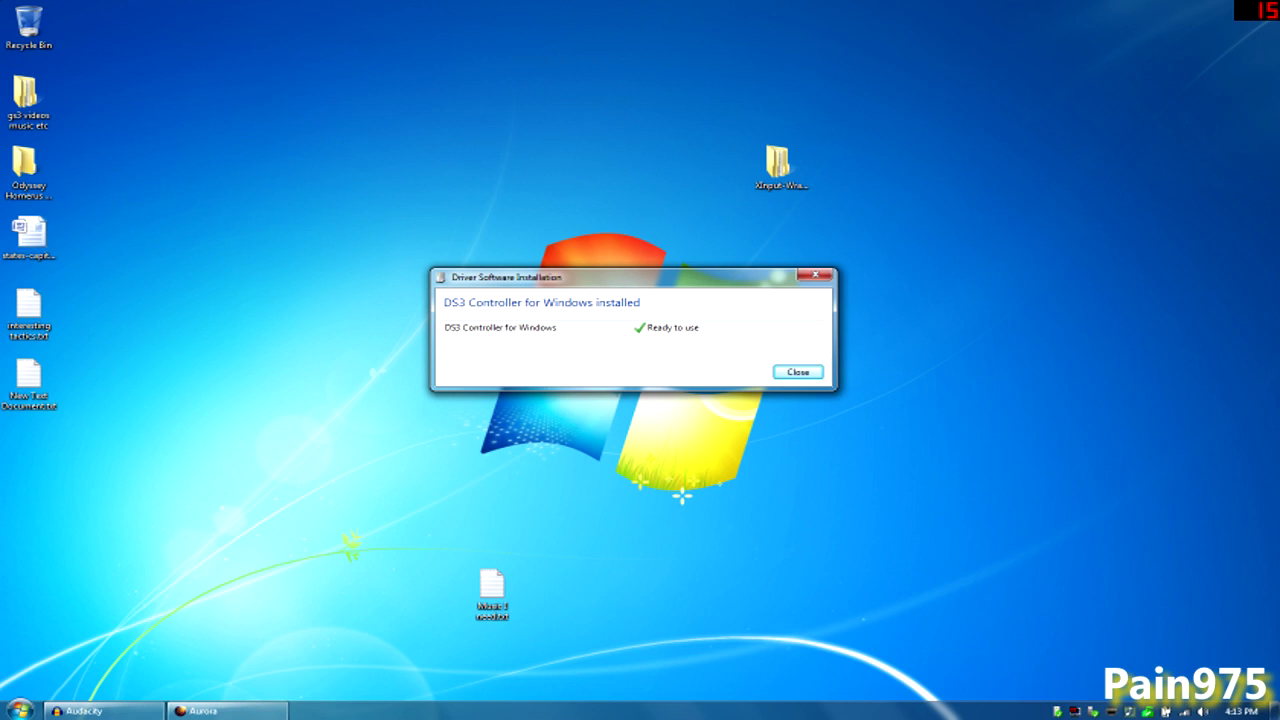
left_click(806, 374)
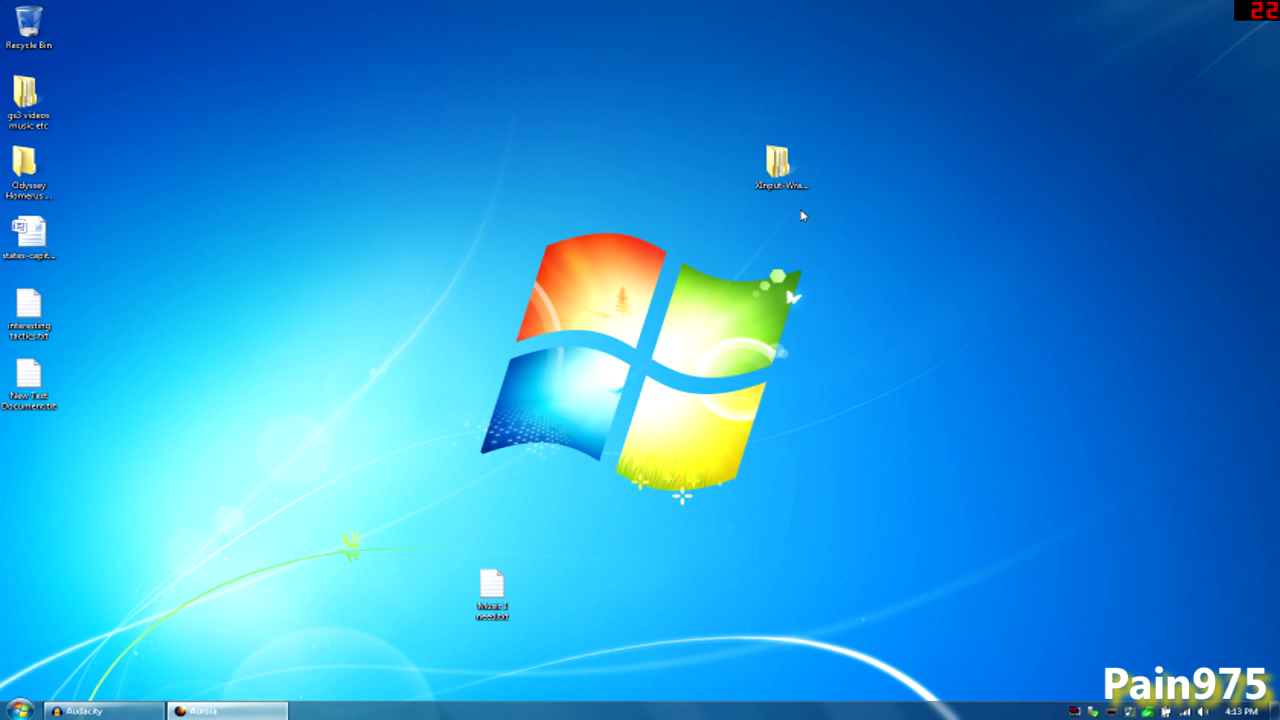
Step: Open the XInput-Wrapper folder down through SCPUser and bin to the System folder
double_click(778, 165)
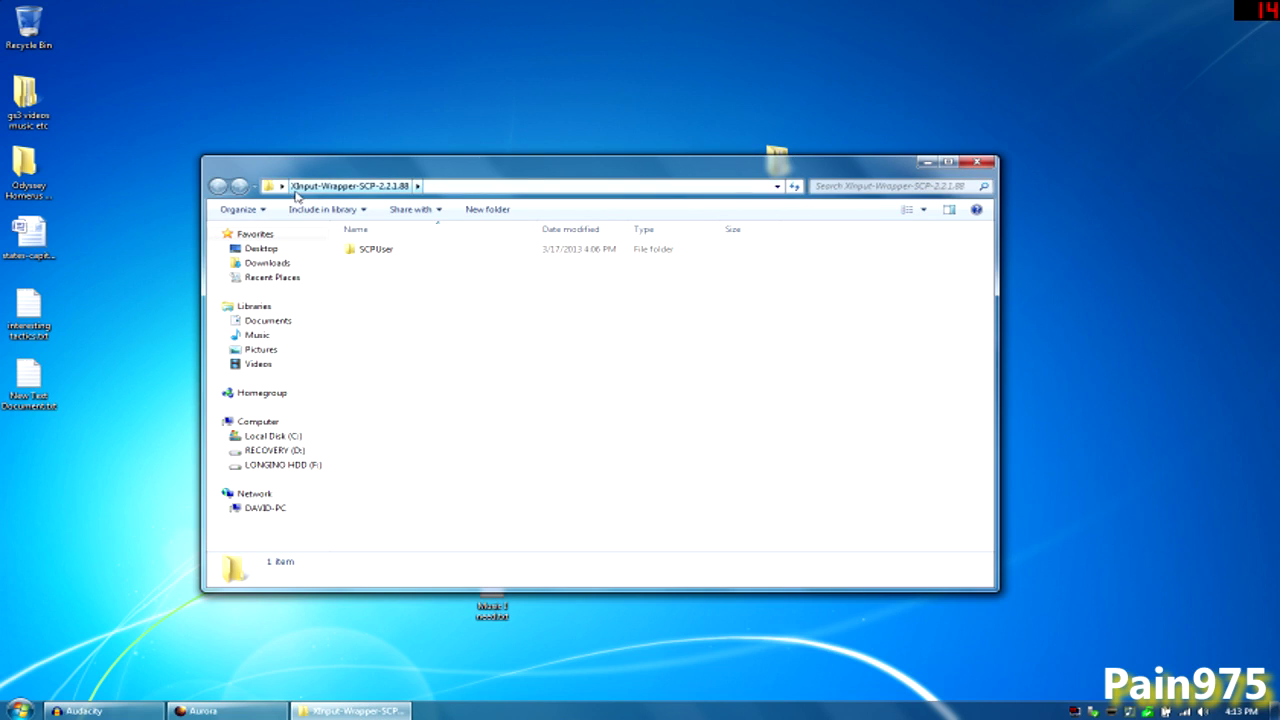
double_click(372, 252)
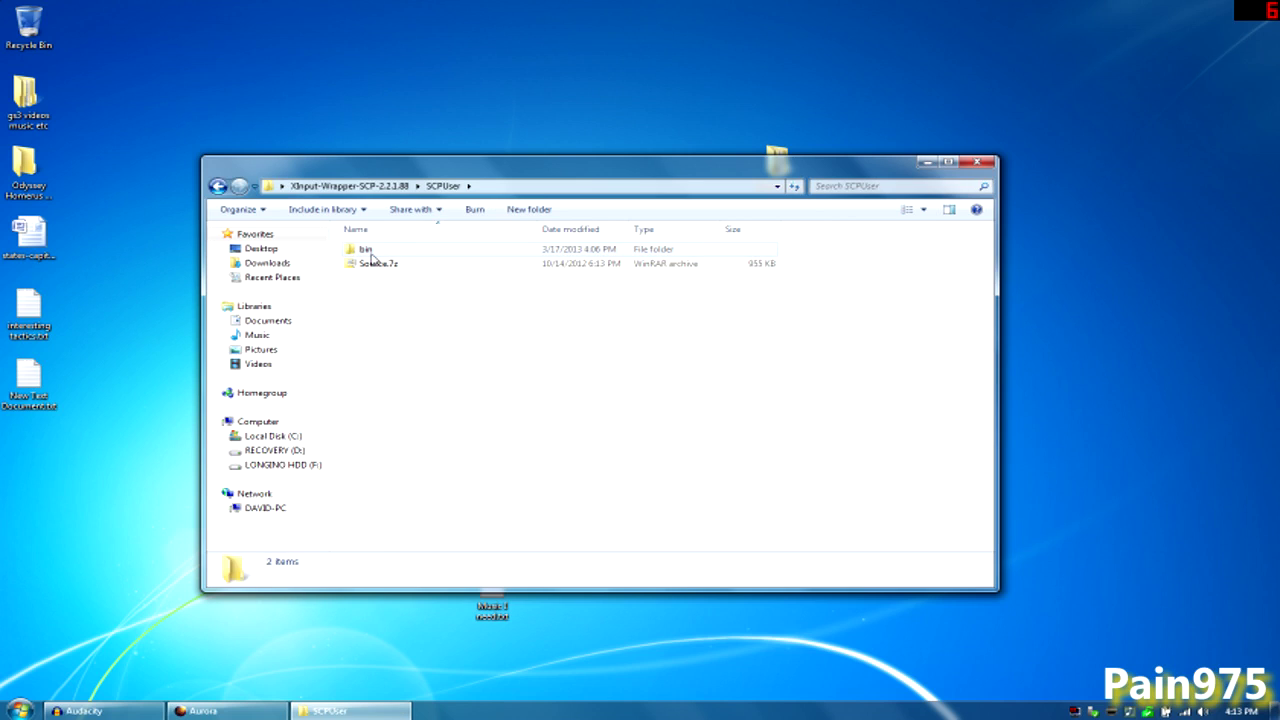
double_click(366, 250)
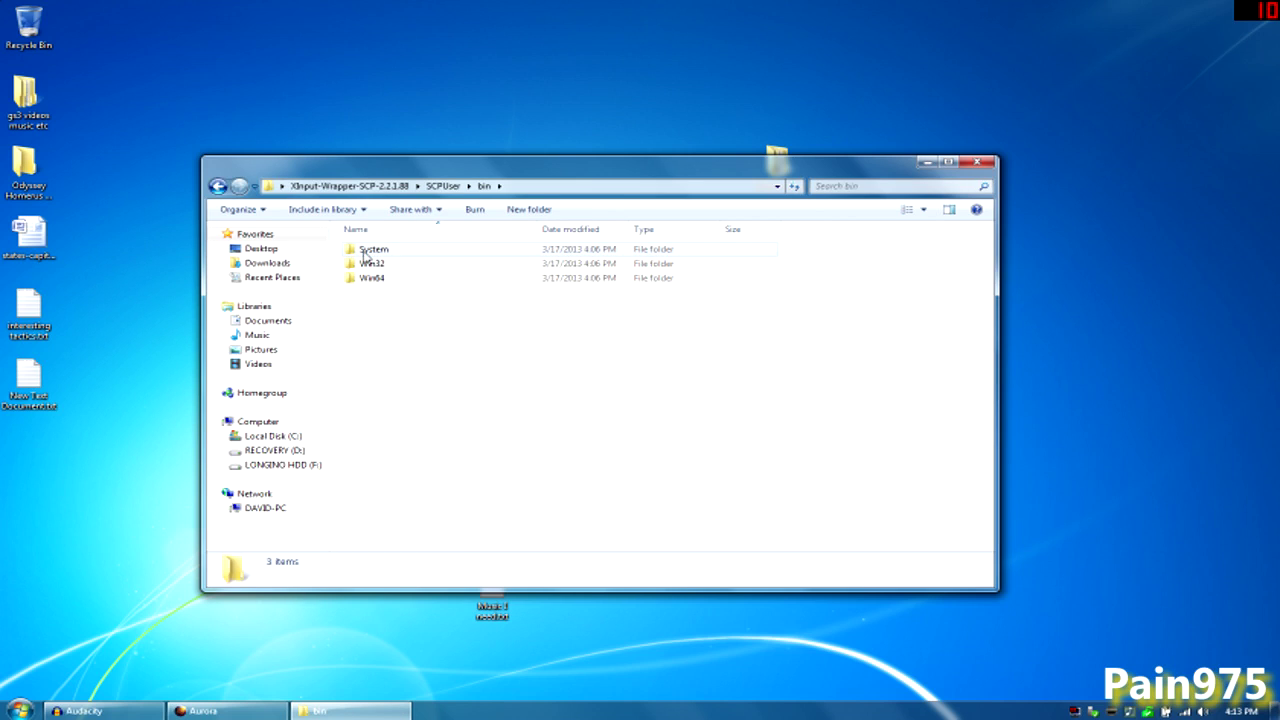
double_click(365, 252)
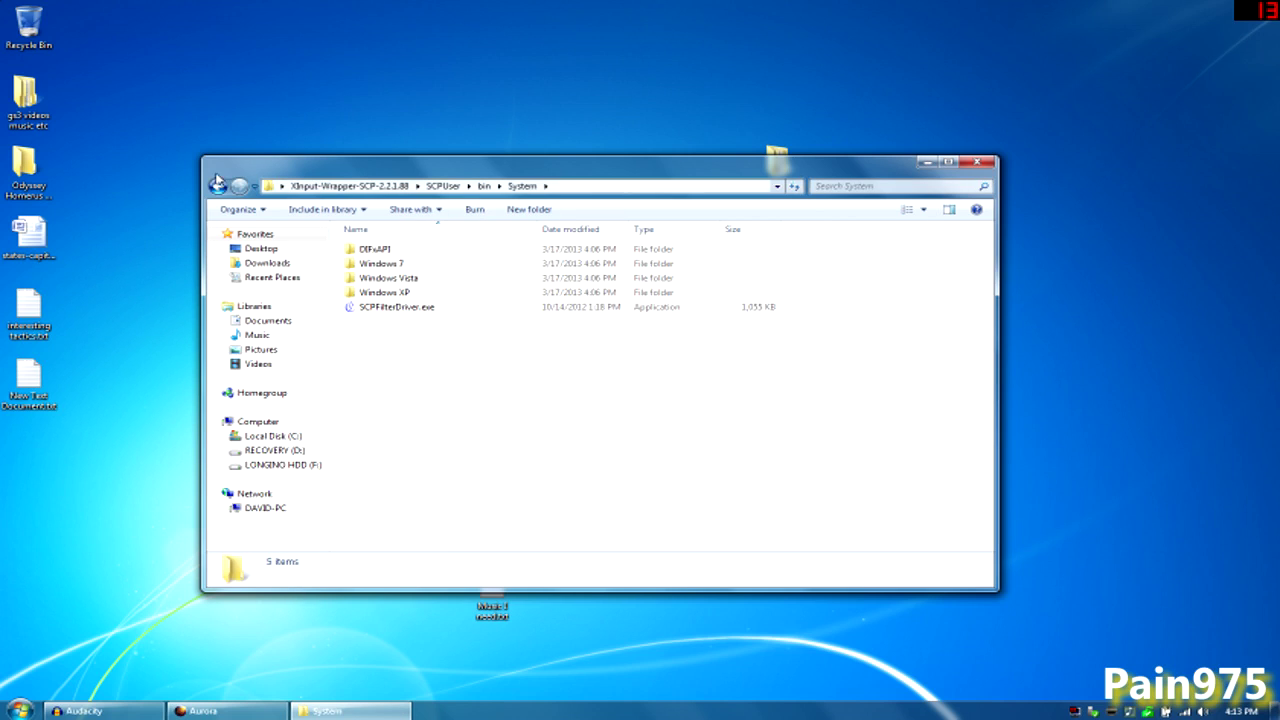
mouse_move(370, 316)
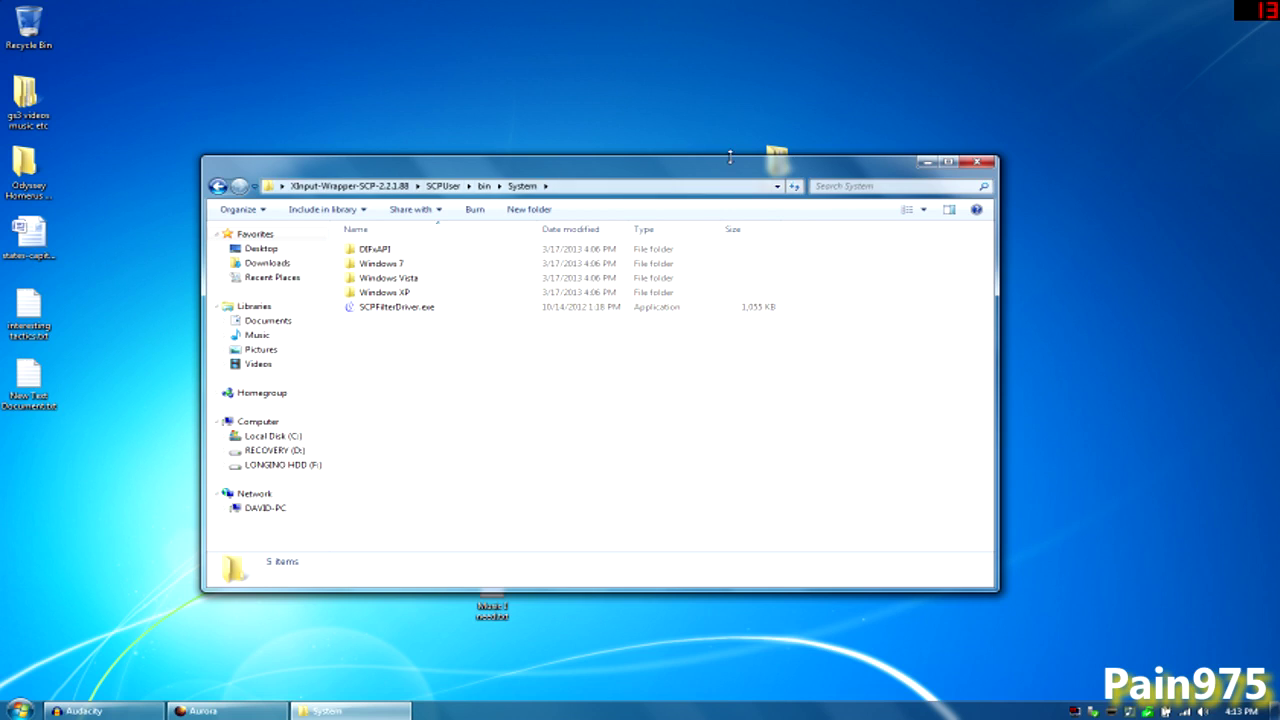
Step: Shift the folder window down and select SCPFilterDriver.exe
left_click_drag(731, 172, 737, 285)
right_click(779, 186)
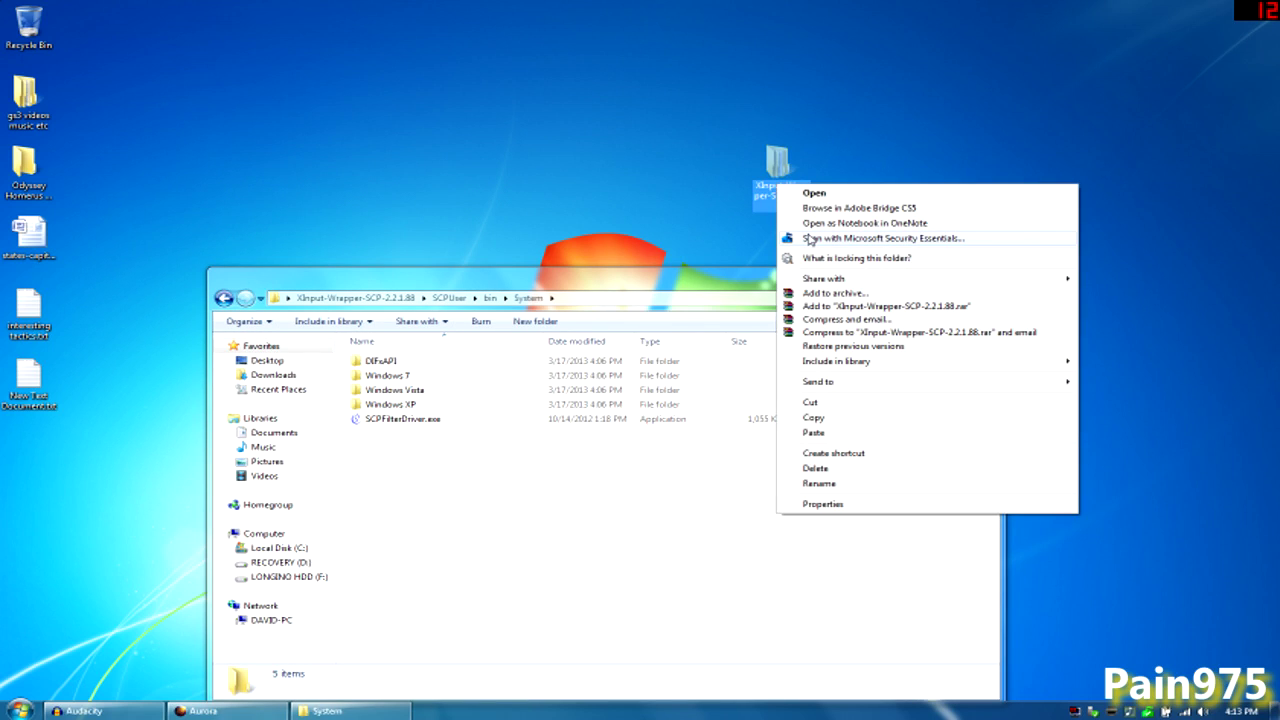
left_click(460, 110)
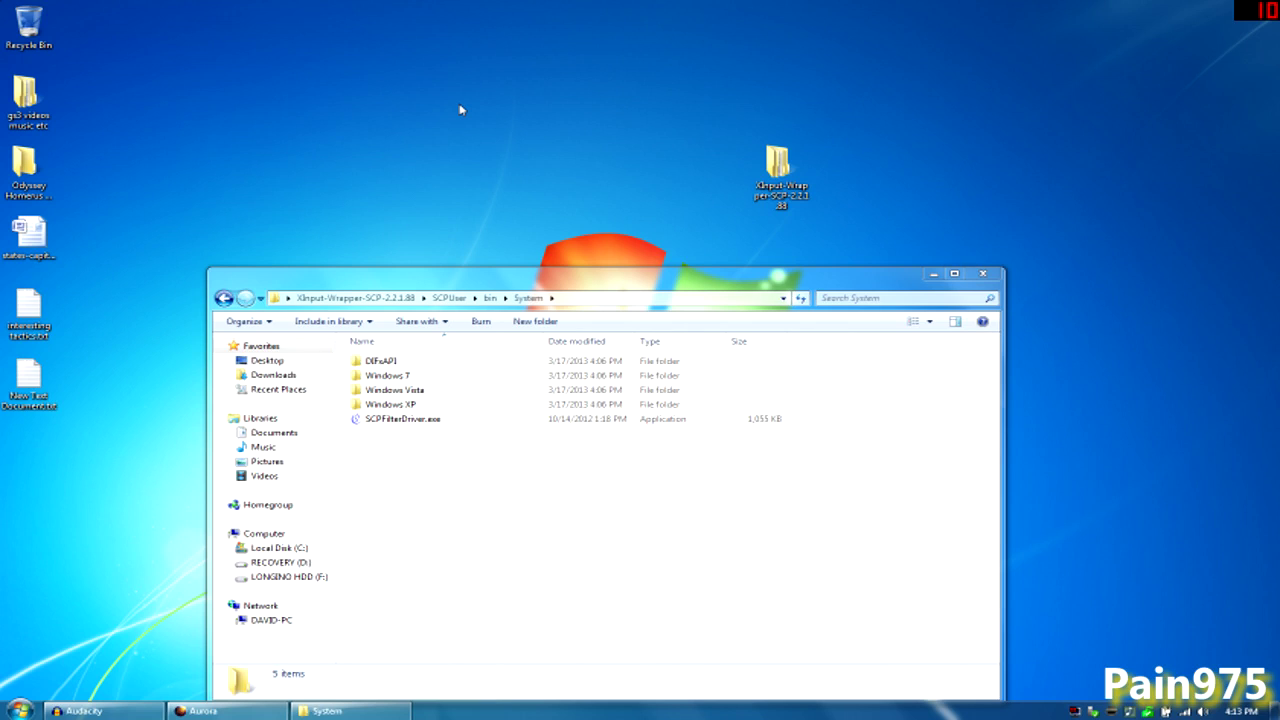
left_click(408, 420)
Step: Run SCPFilterDriver.exe, install the filter driver until Install Succeeded, then close installer and folder
key("Return")
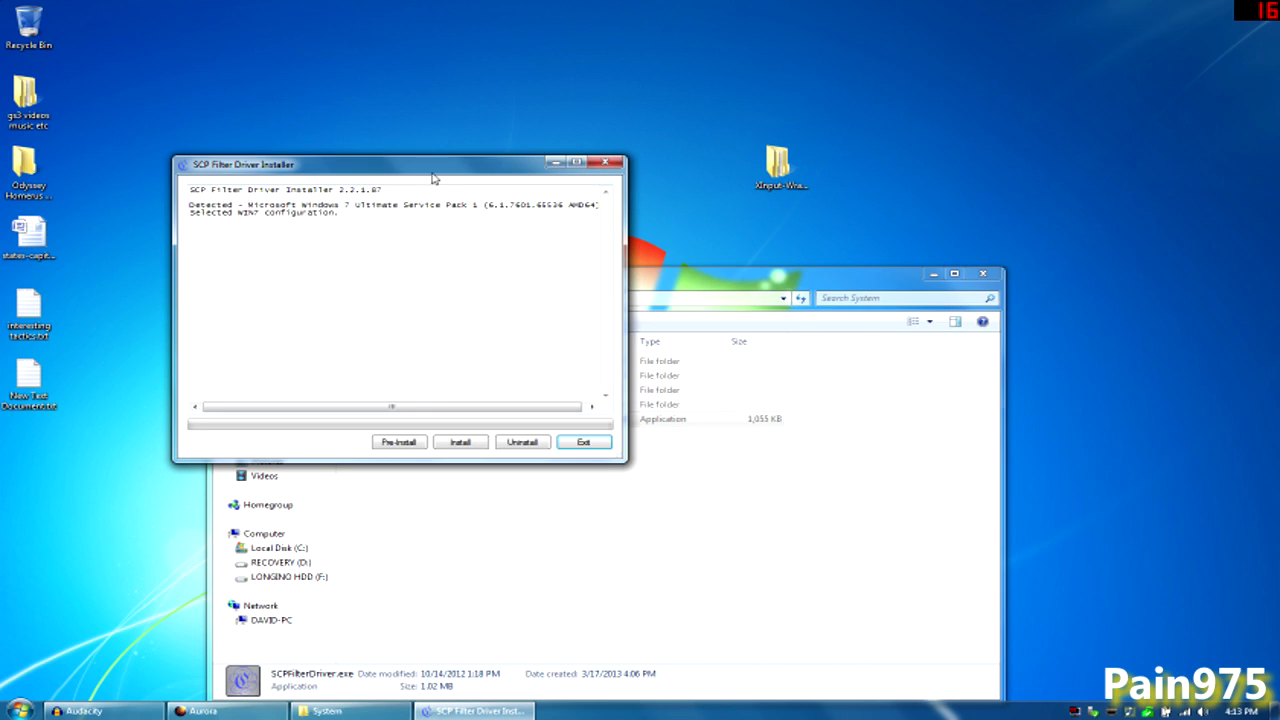
left_click_drag(432, 168, 597, 133)
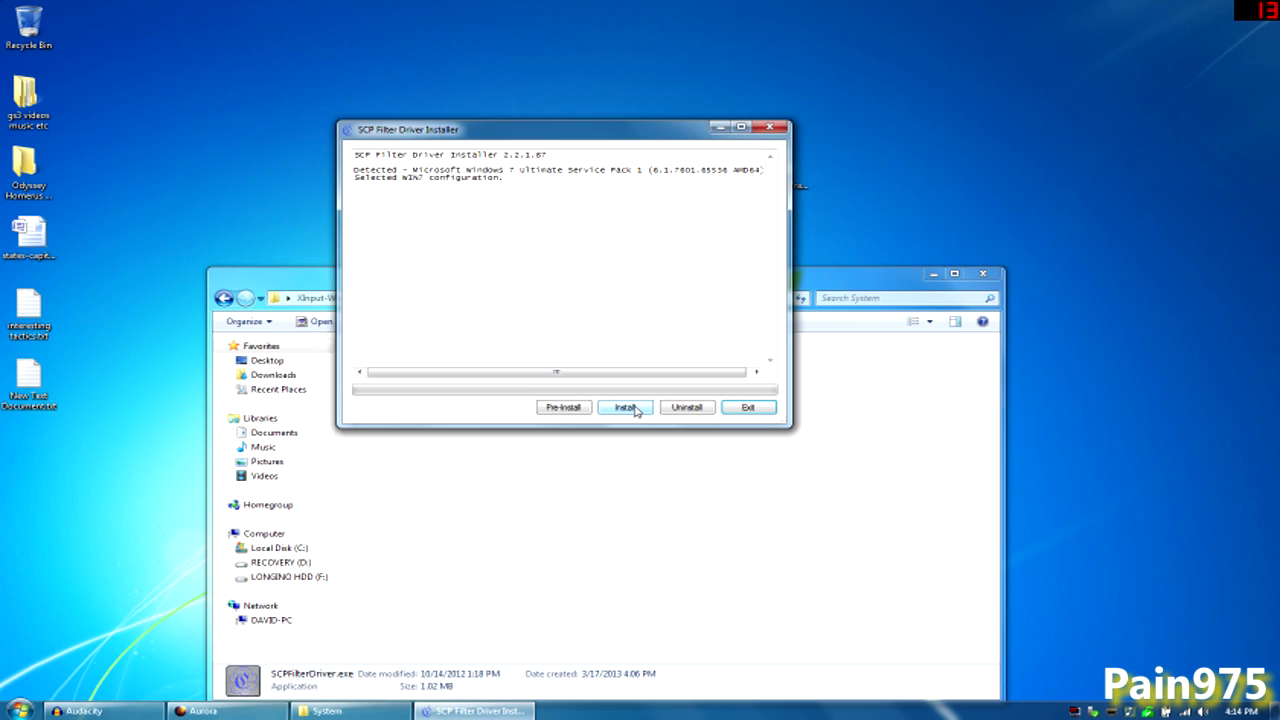
left_click(626, 407)
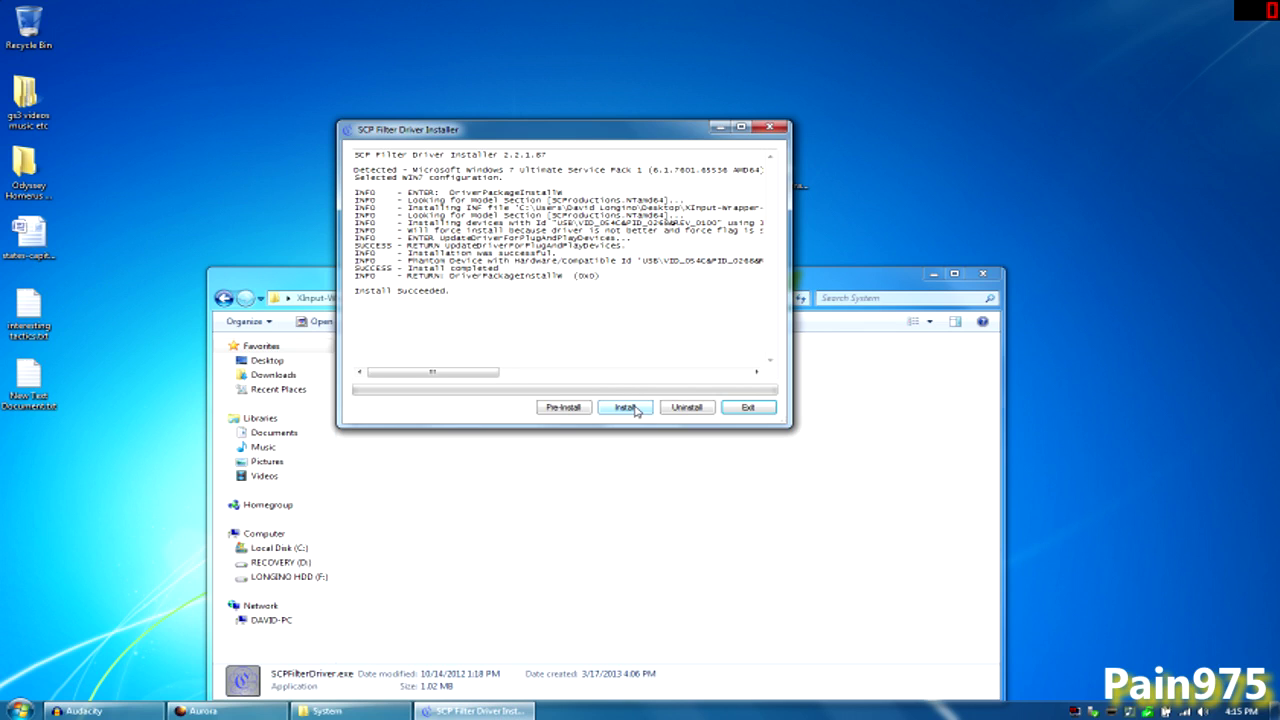
left_click(745, 407)
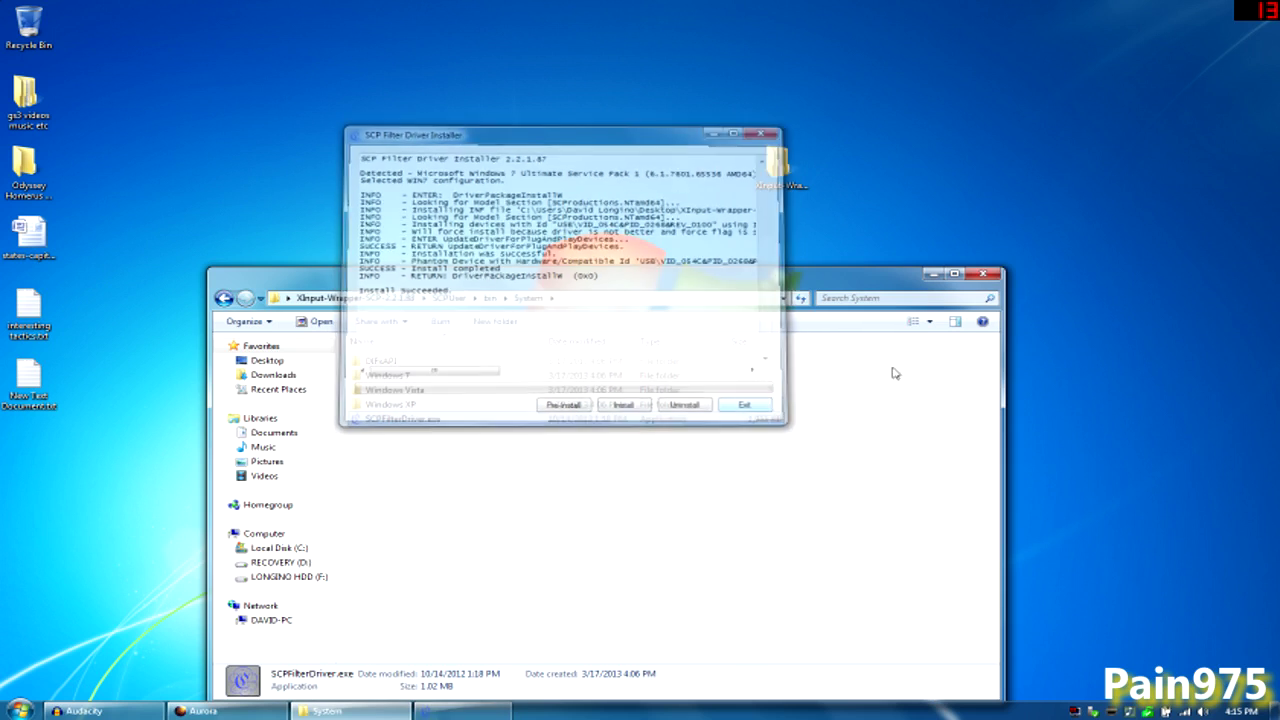
left_click(982, 272)
Step: Open Devices and Printers from Control Panel and right-click the PLAYSTATION(R)3 Controller
key("super")
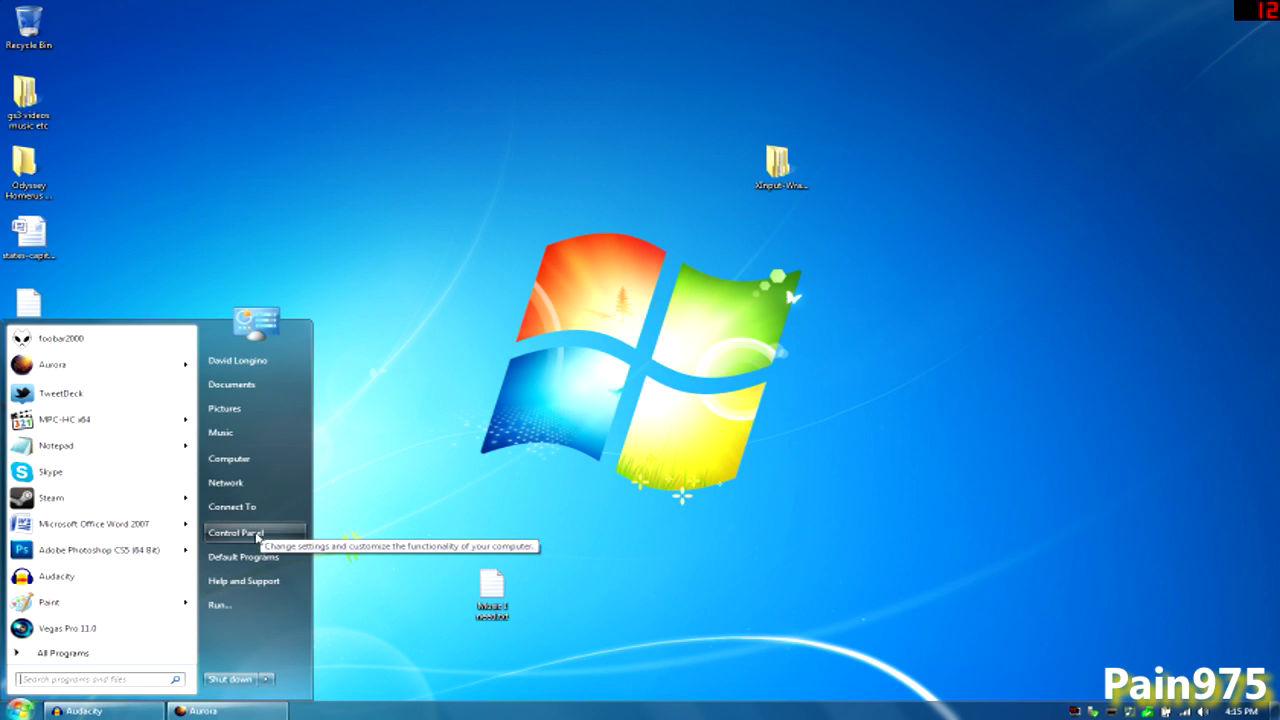
left_click(258, 535)
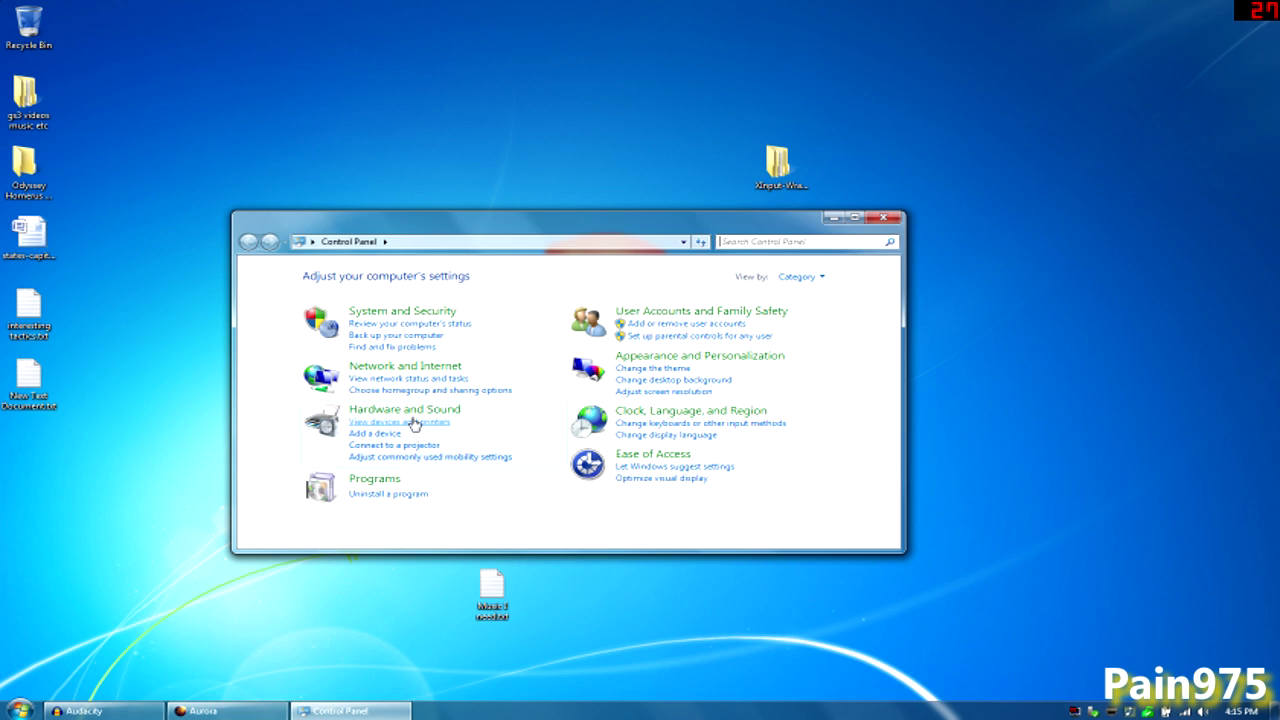
left_click(412, 422)
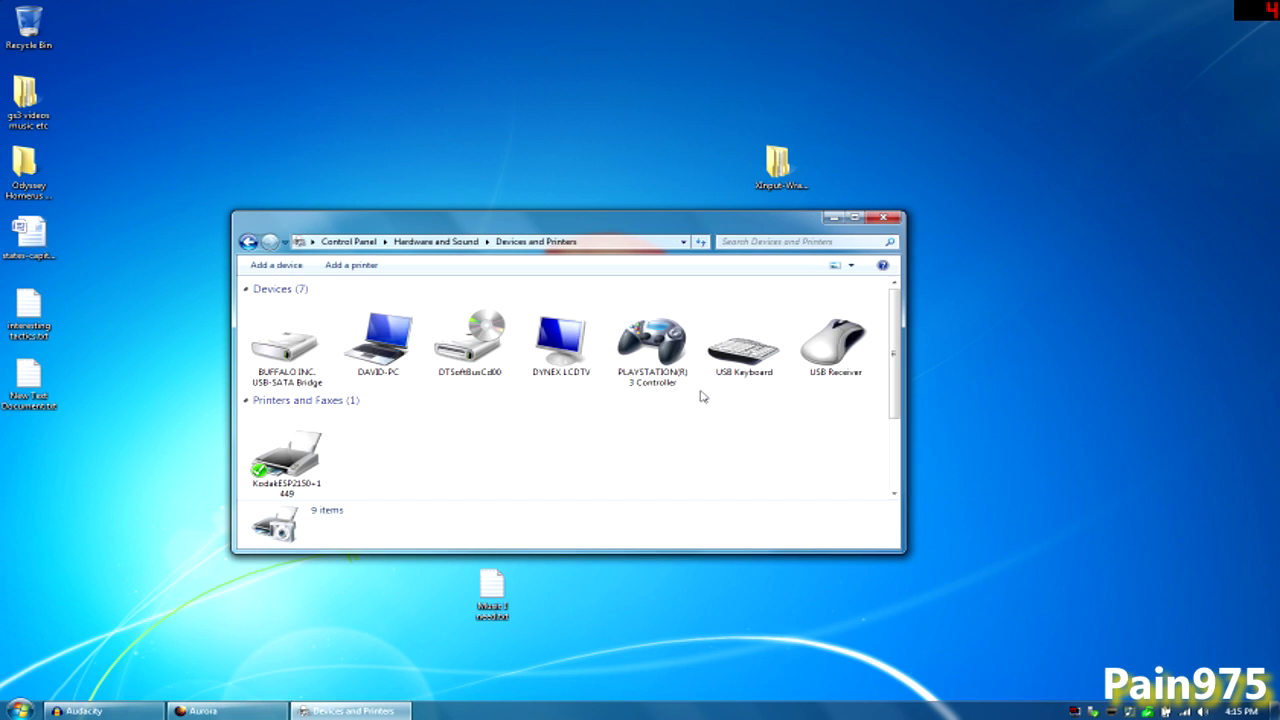
right_click(677, 363)
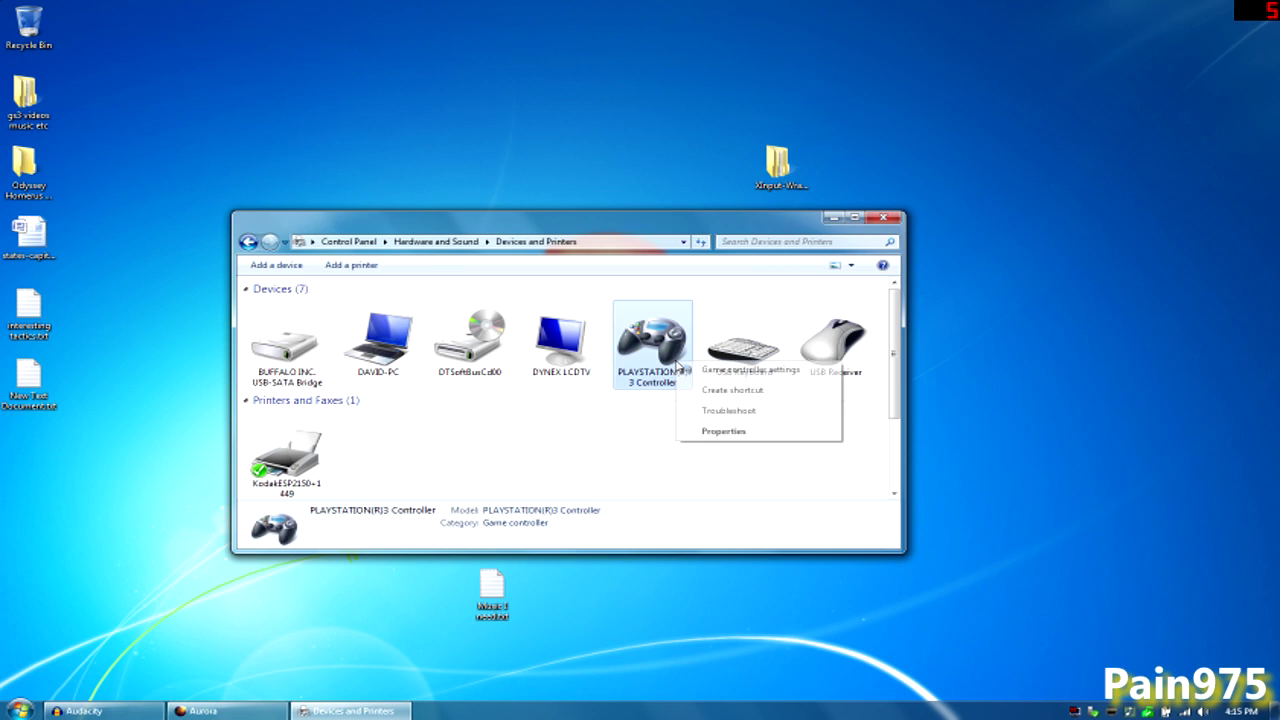
Step: Open Game controller settings, confirm DS3 Controller for Windows shows OK, and open its Properties
left_click(800, 371)
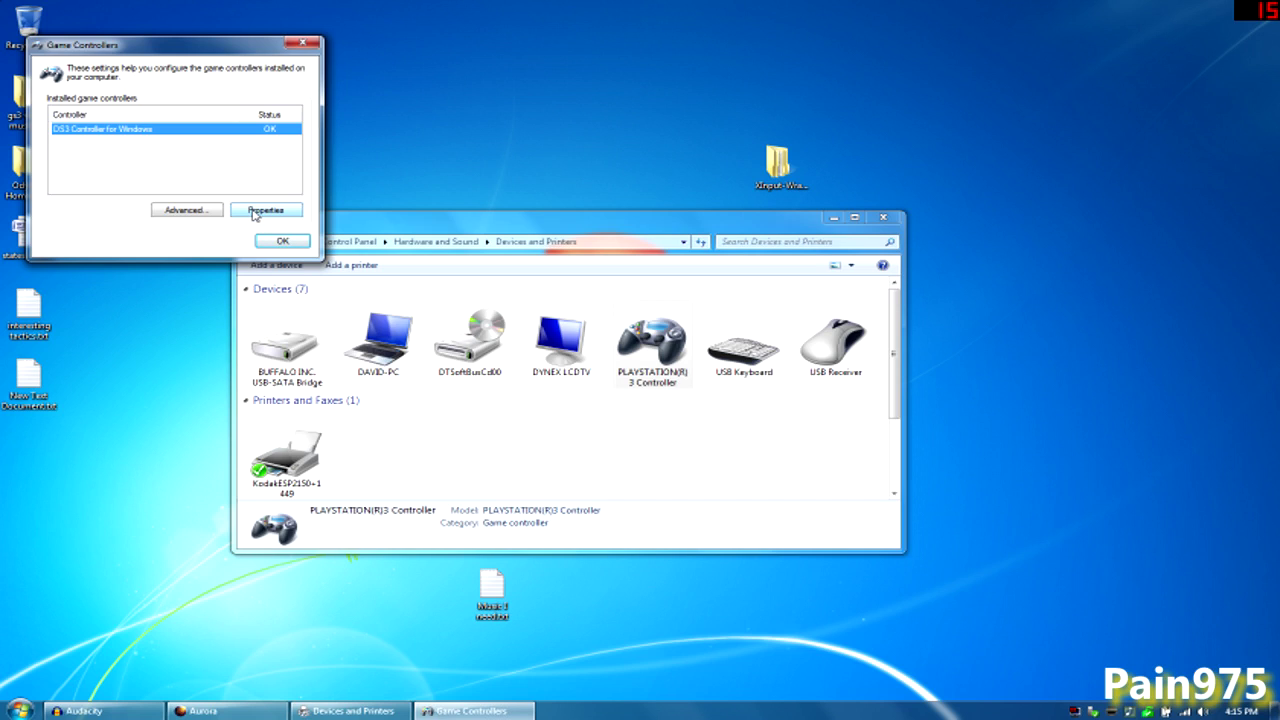
left_click(256, 213)
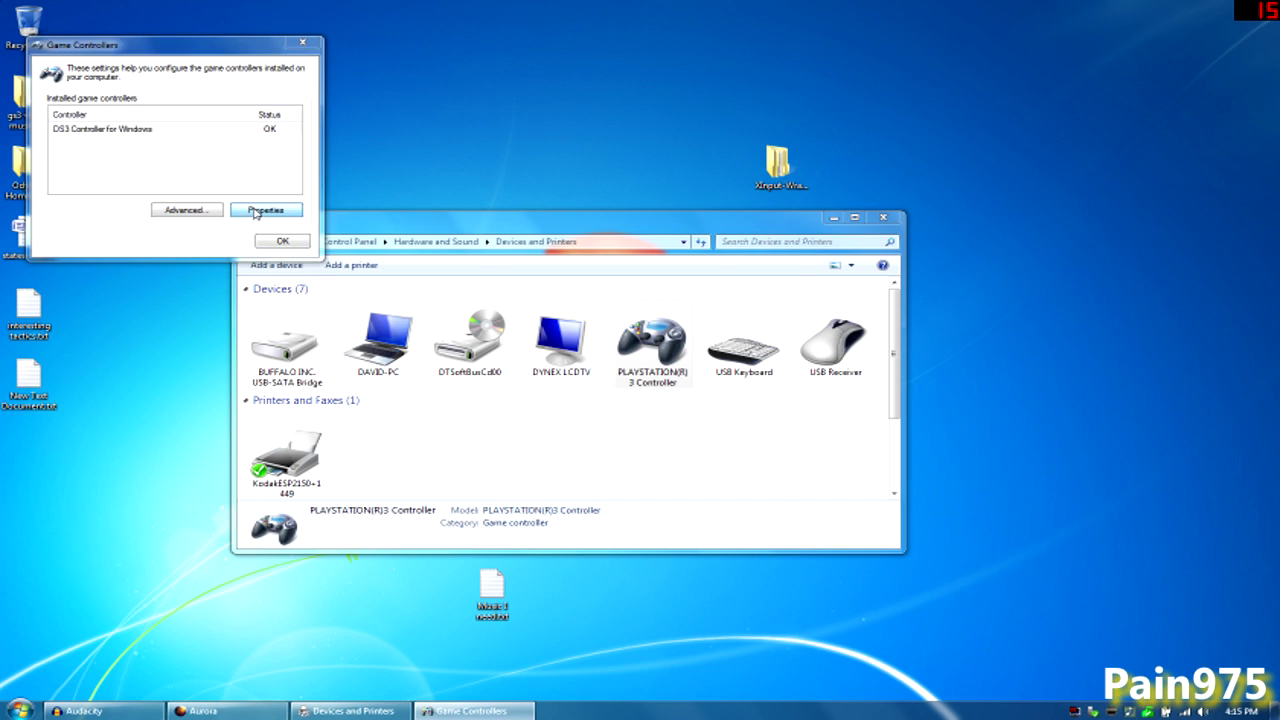